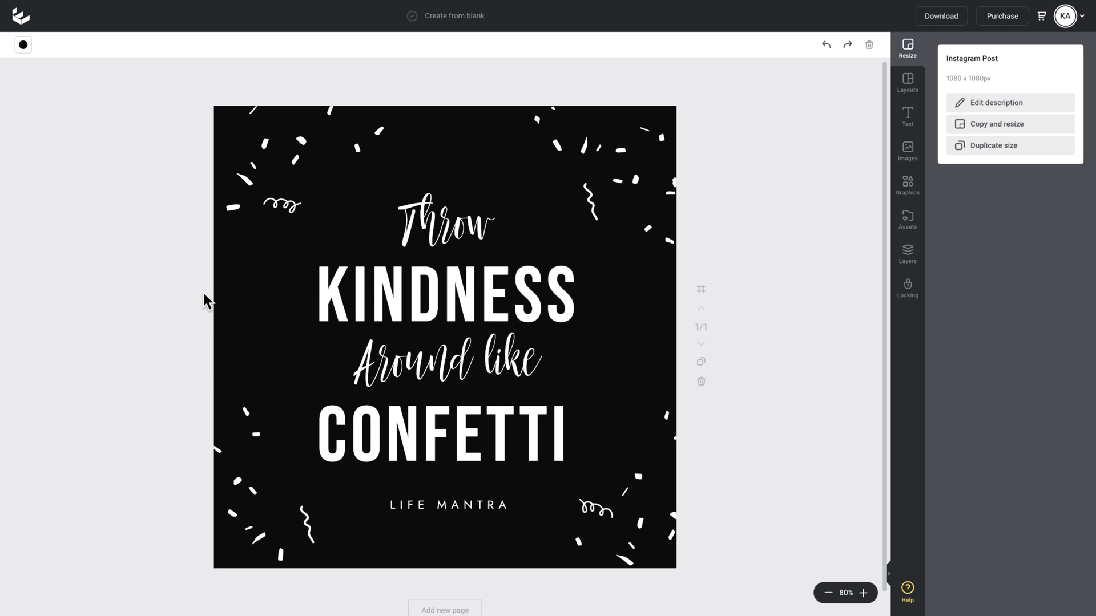
Start an image mask on KINDNESS and search the image library for 'gradient'
{"action": "left_click", "coordinate": [377, 292]}
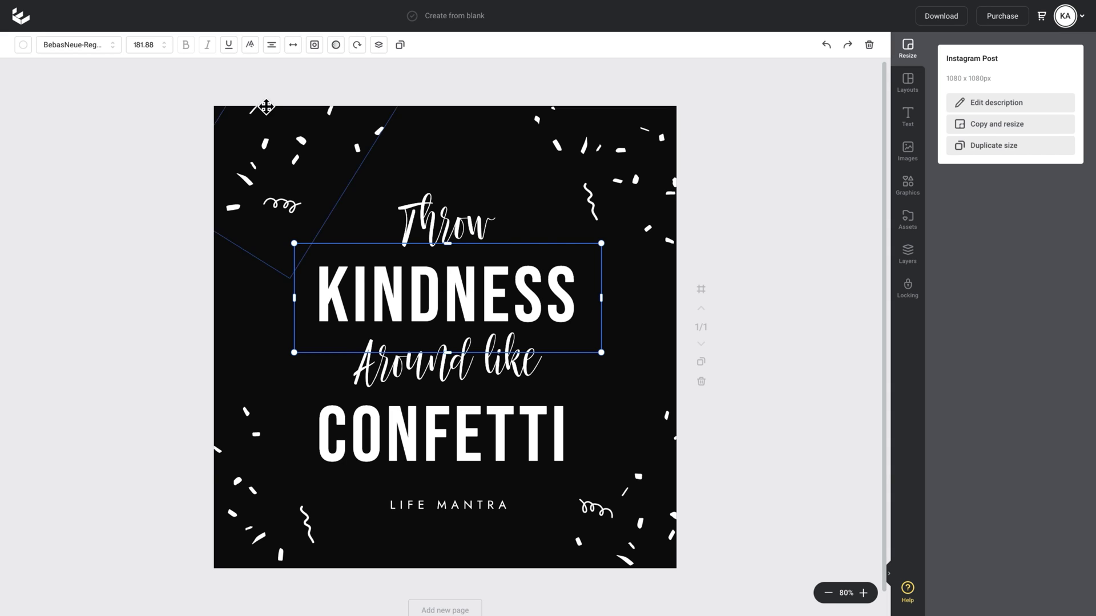
{"action": "left_click", "coordinate": [315, 45]}
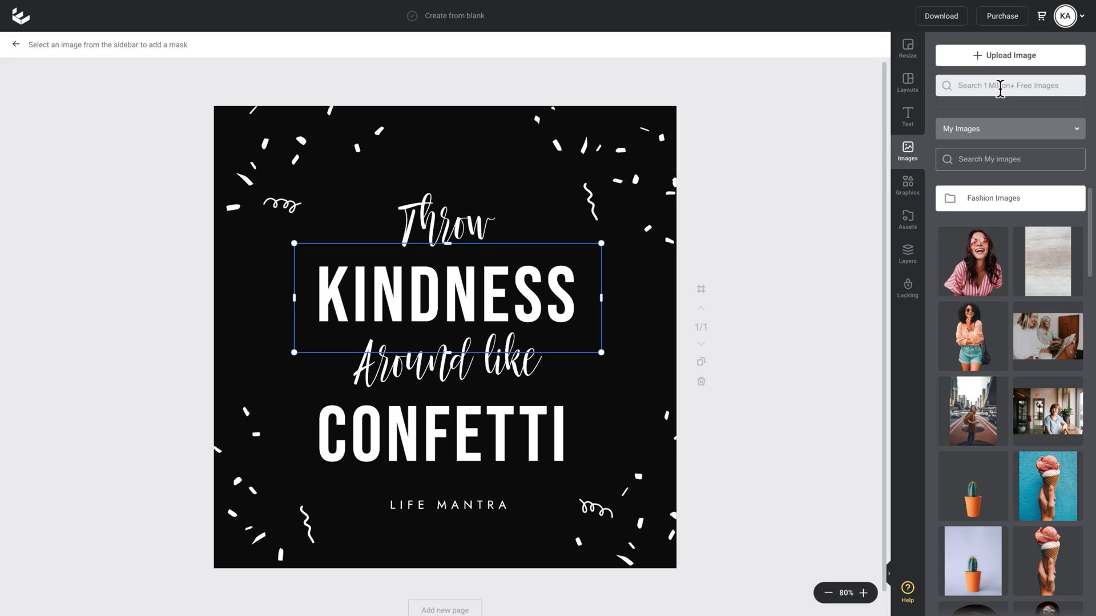
{"action": "type", "text": "gradient"}
{"action": "key", "text": "Return"}
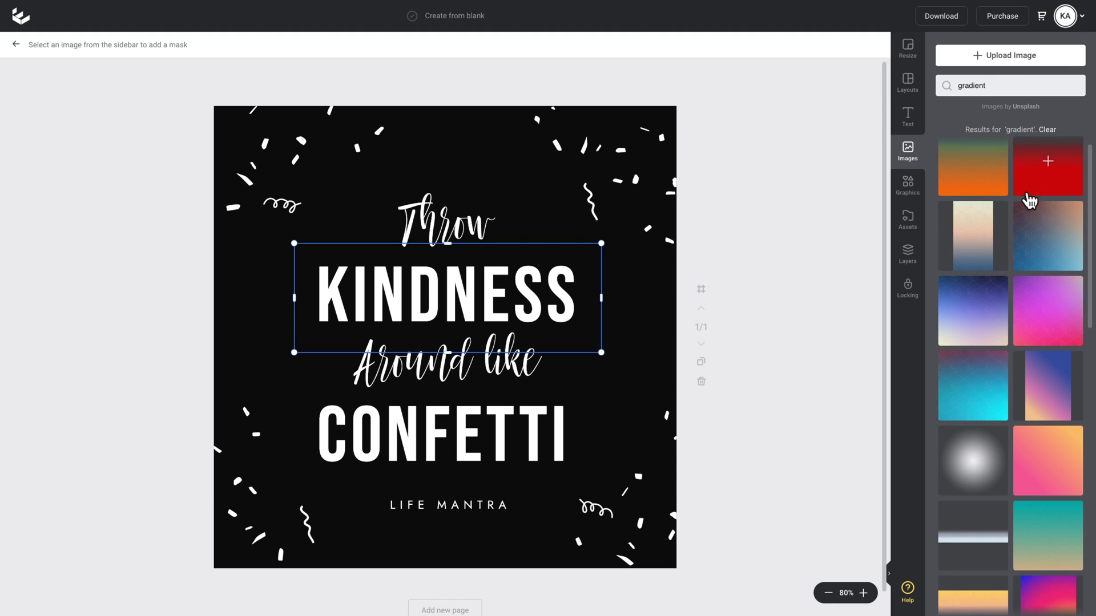
{"action": "scroll", "coordinate": [1028, 197], "scroll_direction": "down", "scroll_amount": 2}
{"action": "scroll", "coordinate": [1029, 200], "scroll_direction": "down", "scroll_amount": 3}
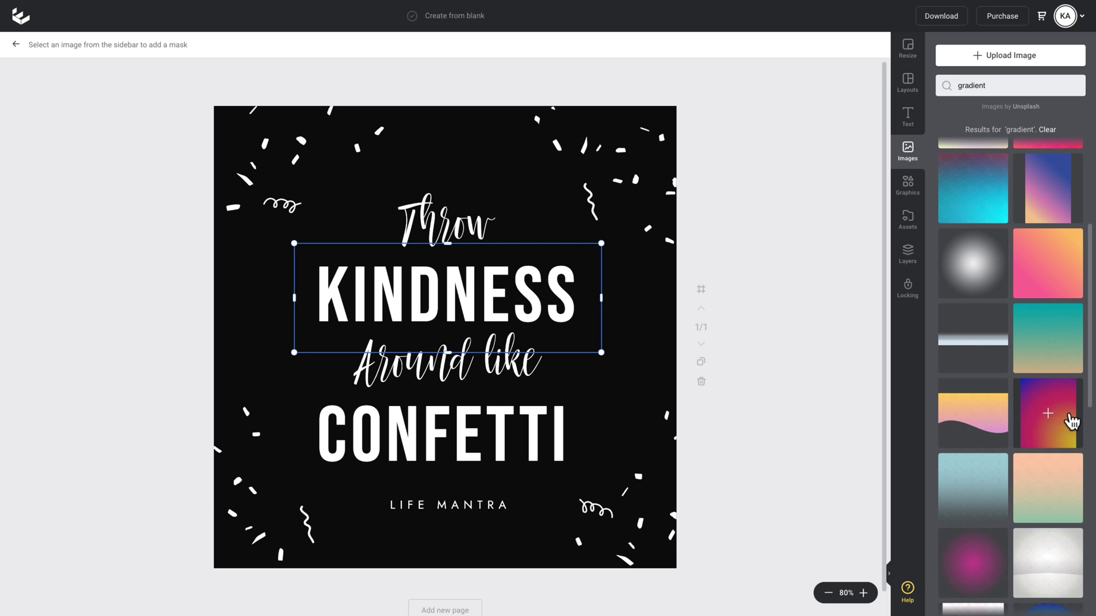
Fill KINDNESS with the purple-orange gradient, cropped and enlarged so the pink-orange band shows
{"action": "left_click", "coordinate": [1060, 425]}
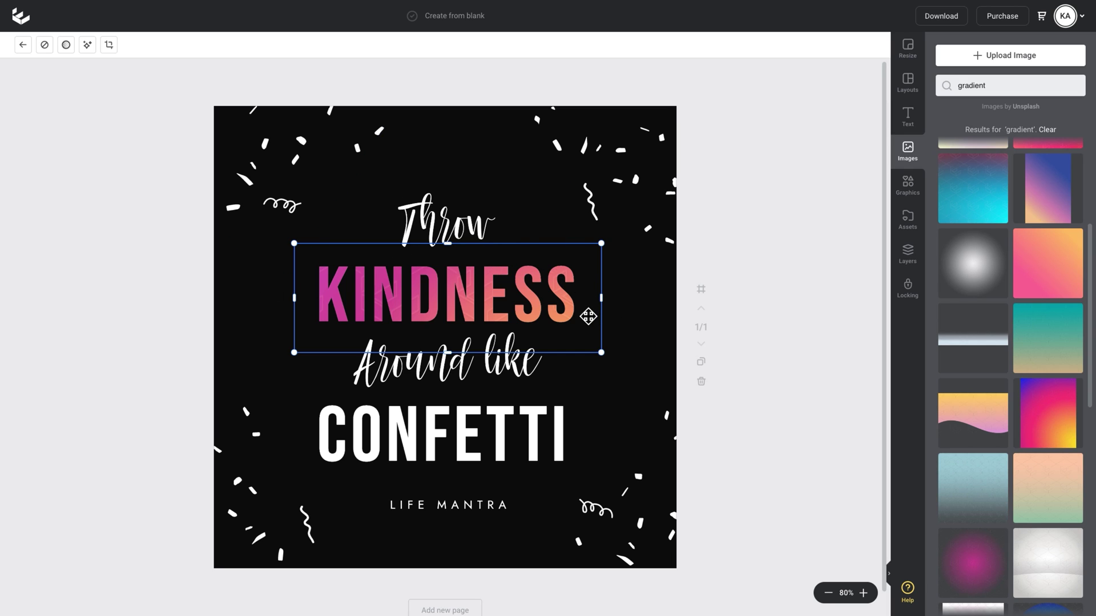
{"action": "left_click", "coordinate": [117, 52]}
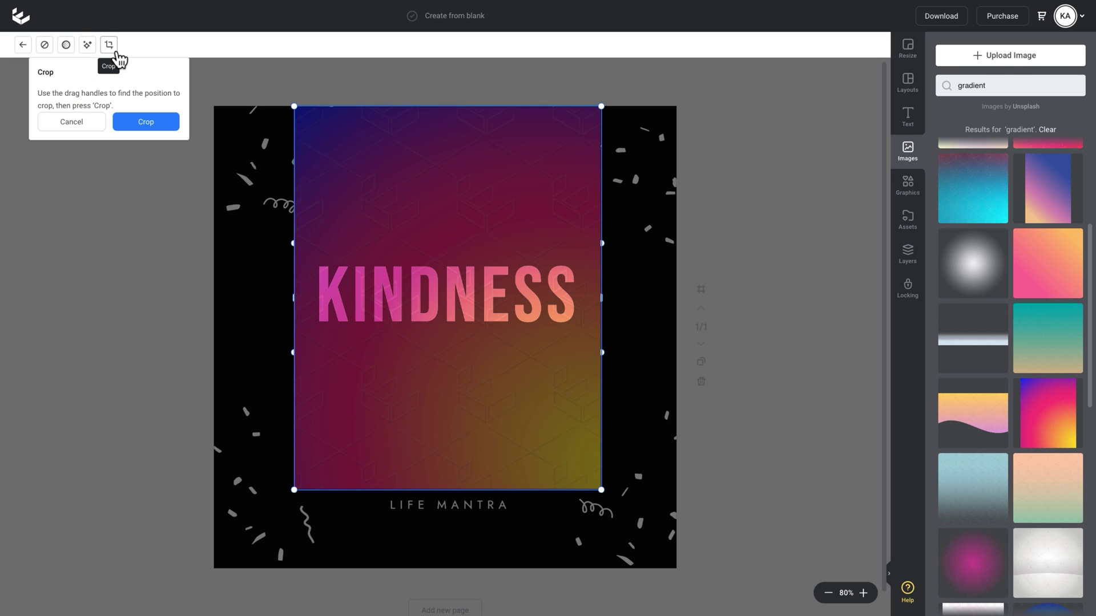
{"action": "left_click_drag", "start_coordinate": [462, 203], "coordinate": [485, 170]}
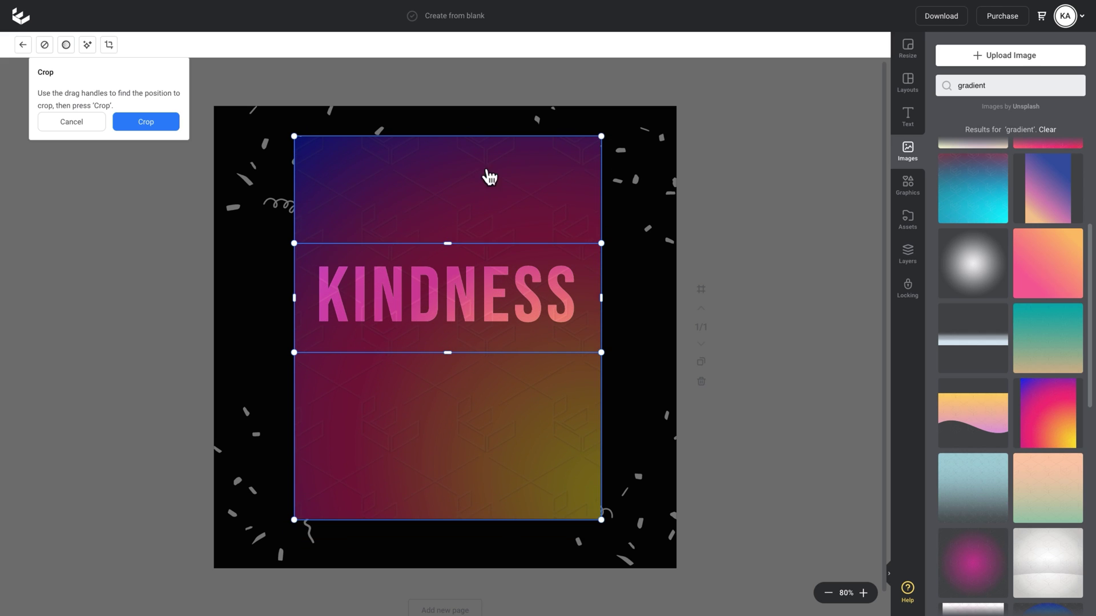
{"action": "left_click_drag", "start_coordinate": [604, 136], "coordinate": [594, 156]}
{"action": "left_click_drag", "start_coordinate": [543, 217], "coordinate": [552, 155]}
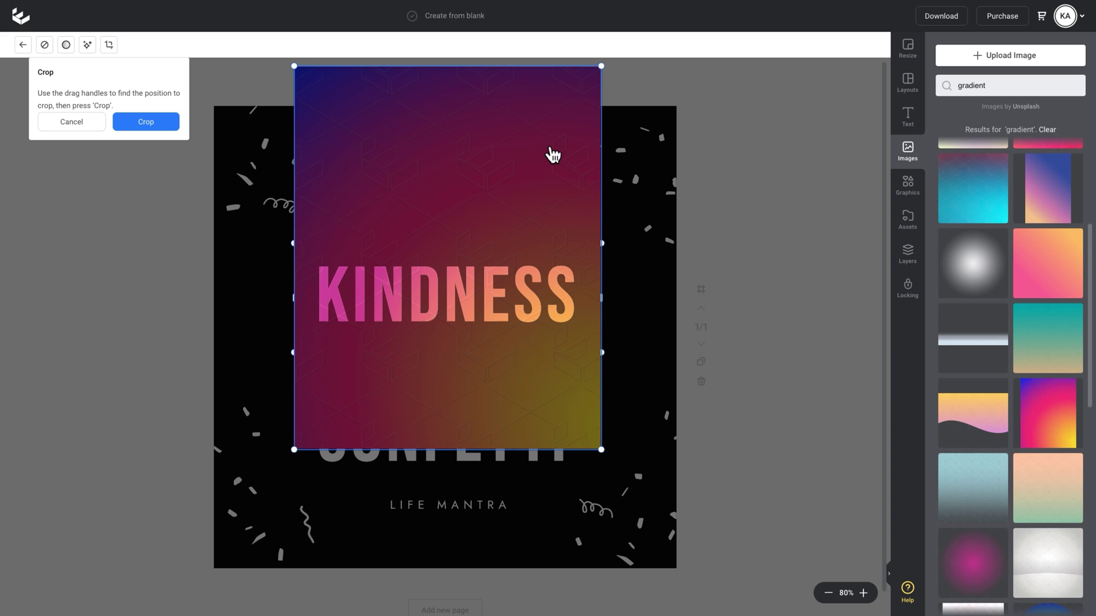
{"action": "left_click", "coordinate": [162, 133]}
{"action": "left_click", "coordinate": [95, 52]}
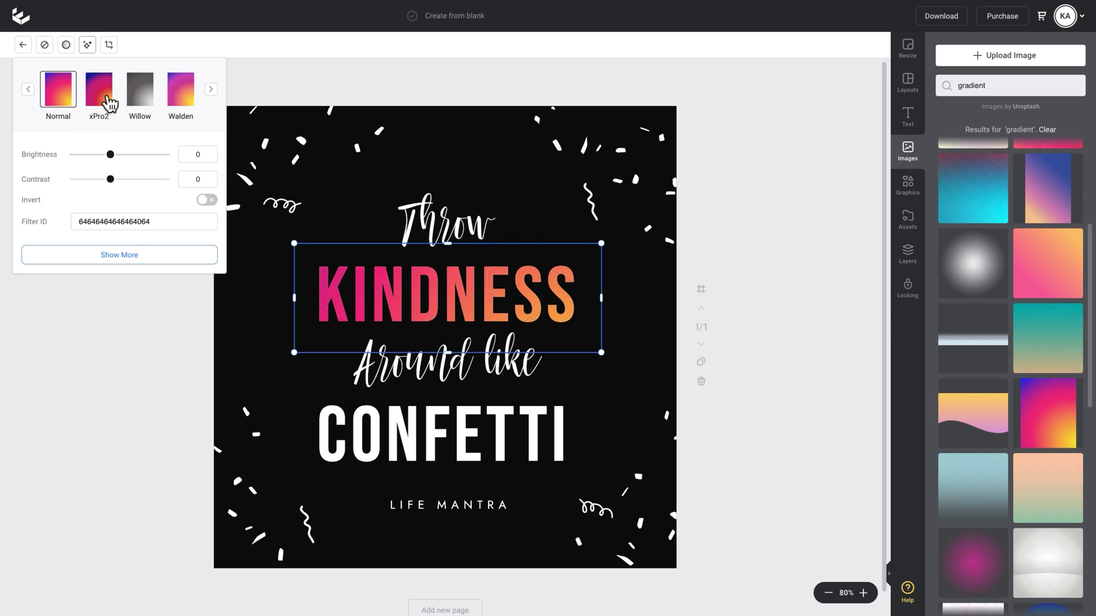
Set the KINDNESS gradient to the Normal filter with saturation 25
{"action": "left_click", "coordinate": [66, 104]}
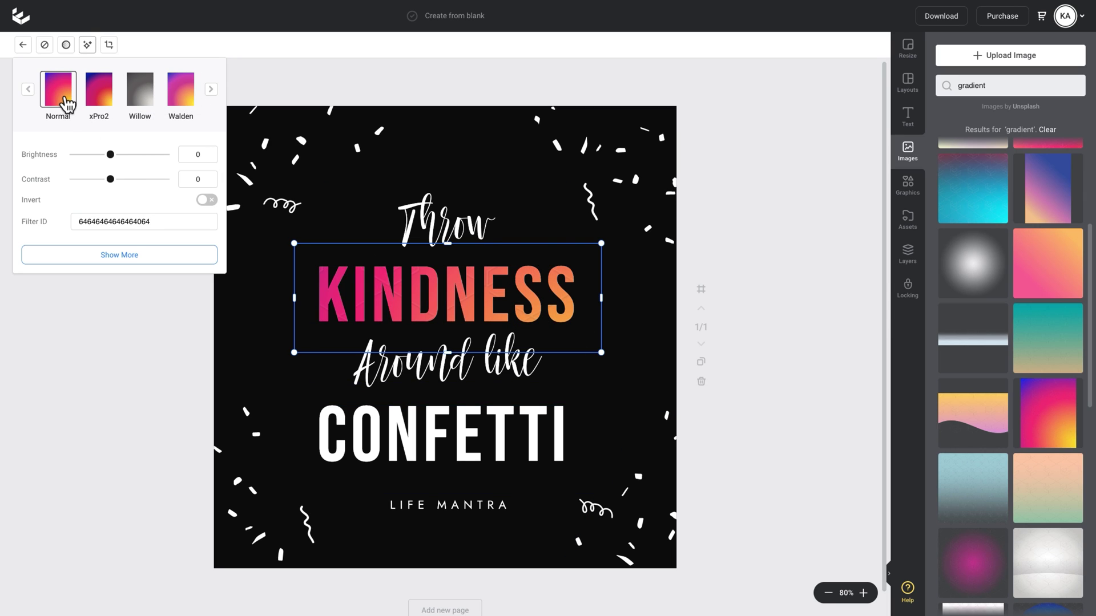
{"action": "left_click", "coordinate": [151, 258]}
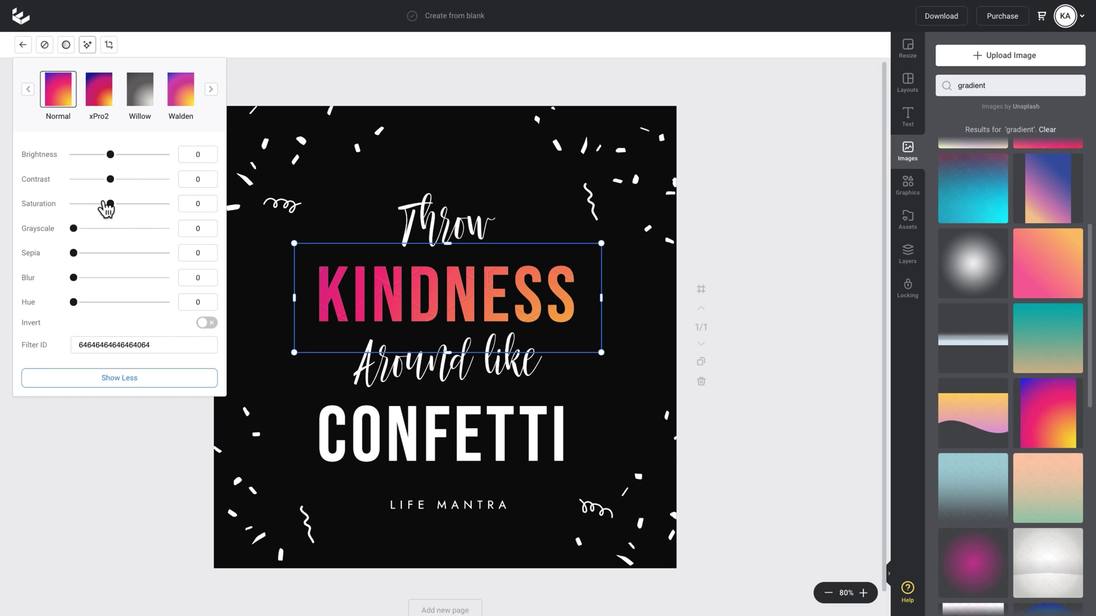
{"action": "left_click", "coordinate": [123, 205]}
{"action": "left_click_drag", "start_coordinate": [126, 213], "coordinate": [130, 214]}
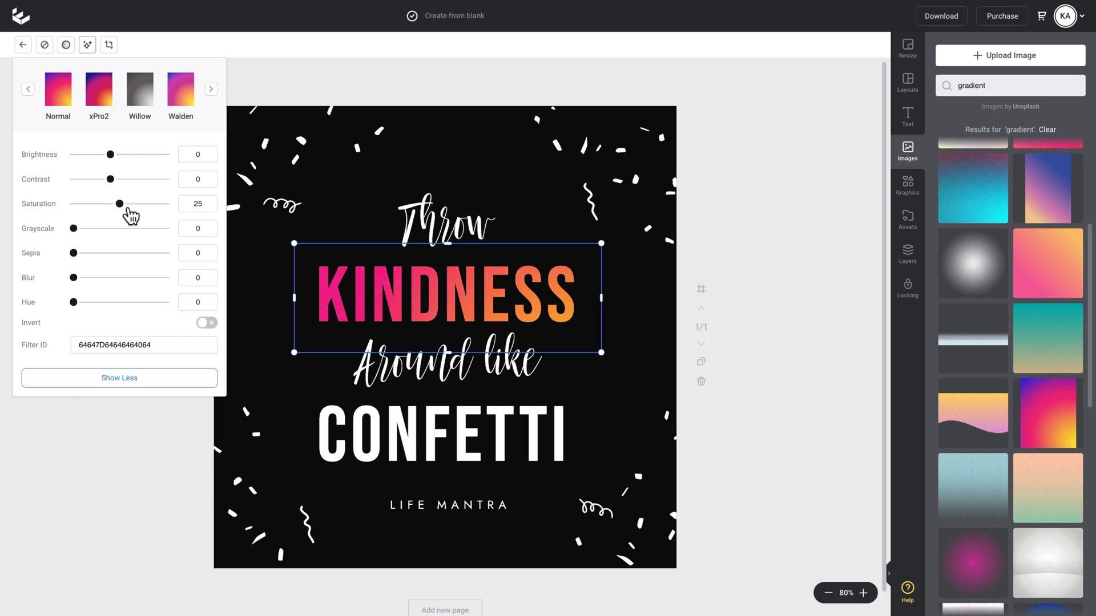
Try the KINDNESS gradient opacity at 65, then exit the mask editor
{"action": "left_click", "coordinate": [71, 50]}
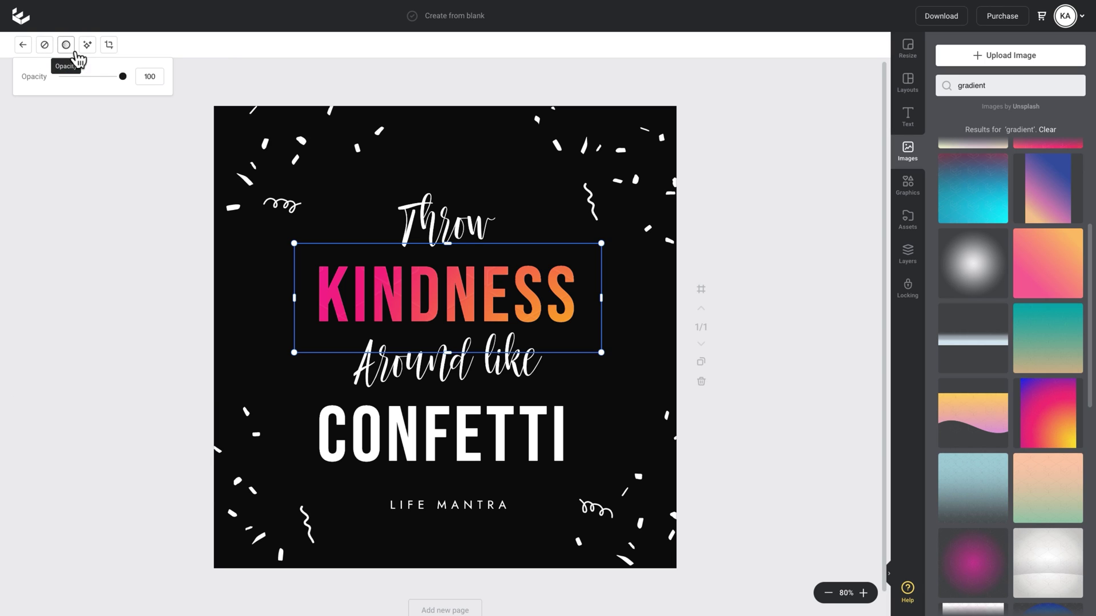
{"action": "mouse_move", "coordinate": [129, 86]}
{"action": "left_mouse_down"}
{"action": "mouse_move", "coordinate": [114, 84]}
{"action": "mouse_move", "coordinate": [132, 76]}
{"action": "left_mouse_up"}
{"action": "mouse_move", "coordinate": [132, 84]}
{"action": "left_mouse_down"}
{"action": "mouse_move", "coordinate": [115, 83]}
{"action": "mouse_move", "coordinate": [153, 80]}
{"action": "left_mouse_up"}
{"action": "left_click", "coordinate": [44, 45]}
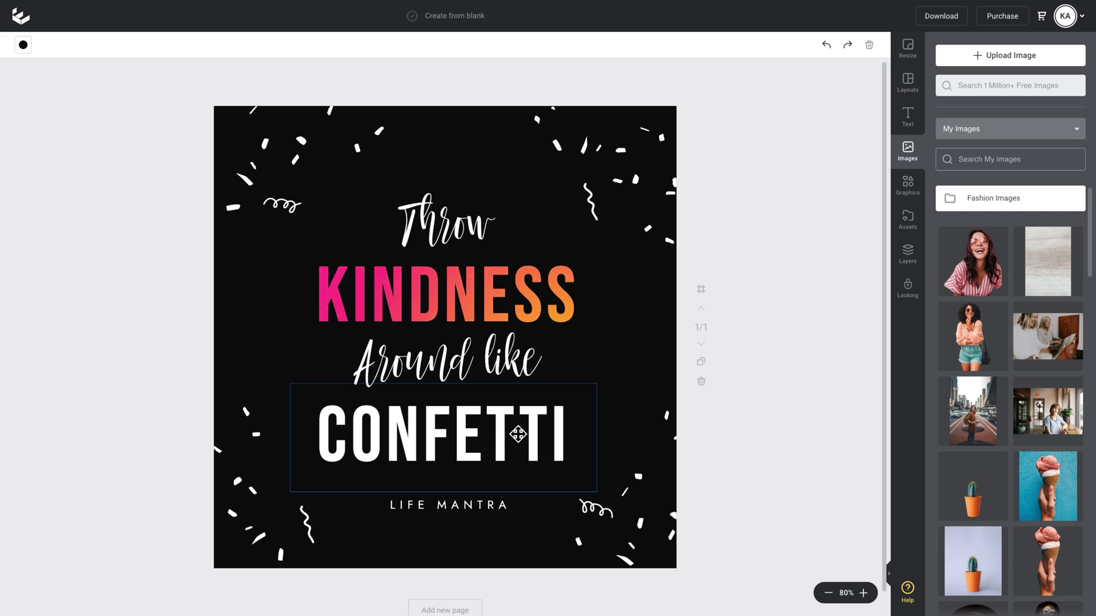
Mask CONFETTI with the same purple-orange image from a 'gradient' image search
{"action": "left_click", "coordinate": [511, 435]}
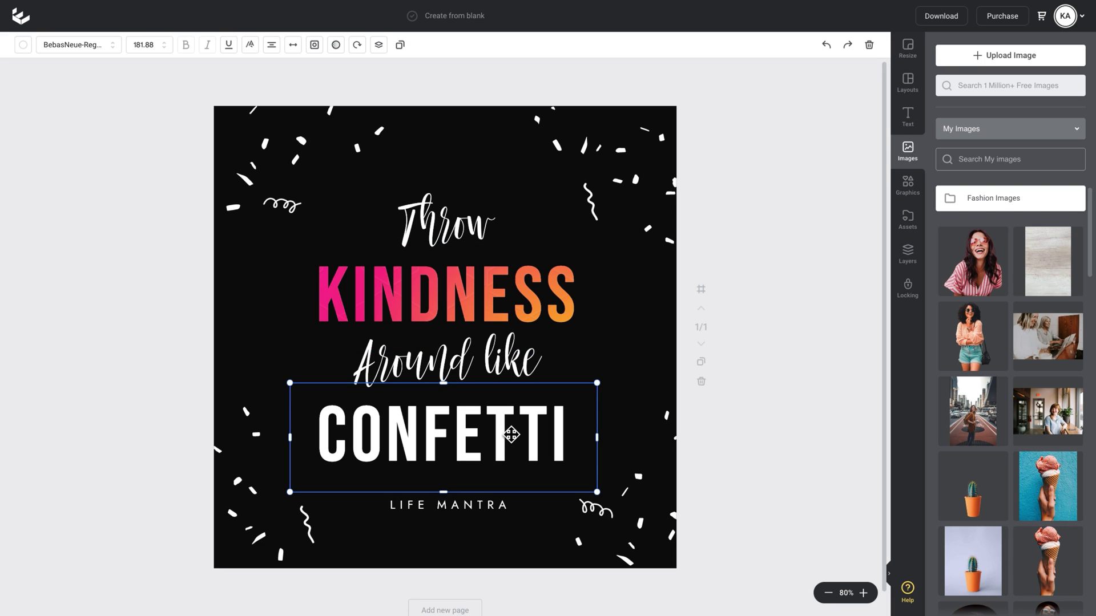
{"action": "left_click", "coordinate": [315, 45]}
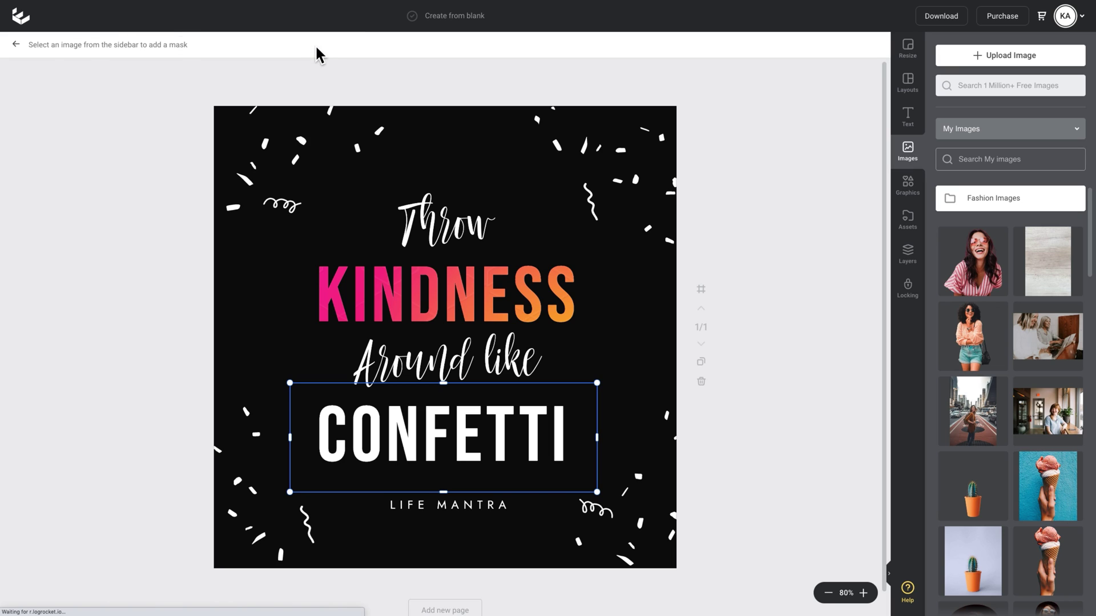
{"action": "type", "text": "gr"}
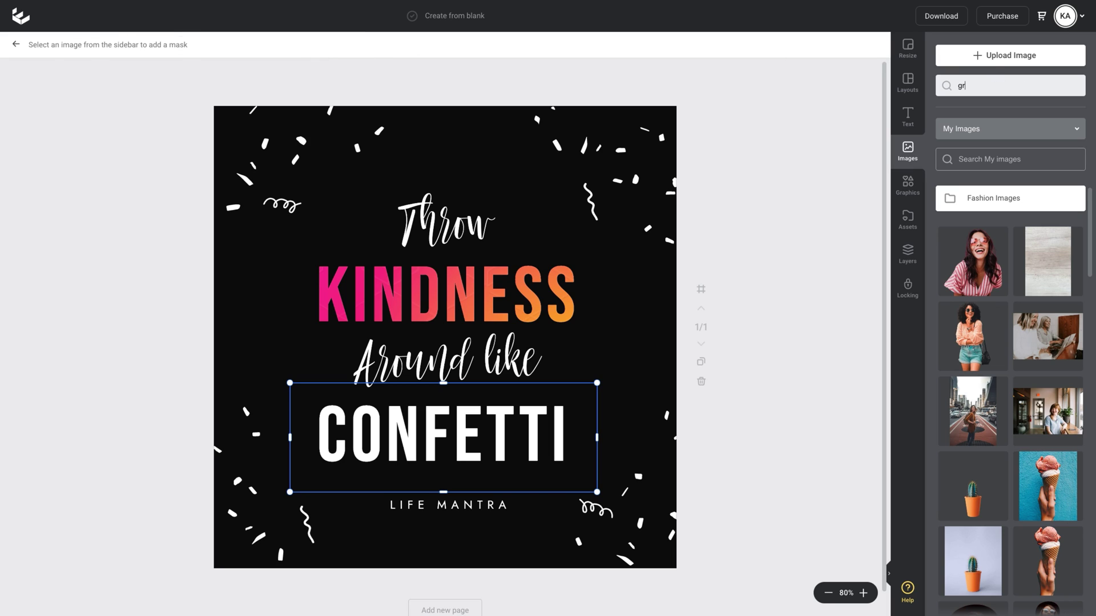
{"action": "type", "text": "adient"}
{"action": "key", "text": "Return"}
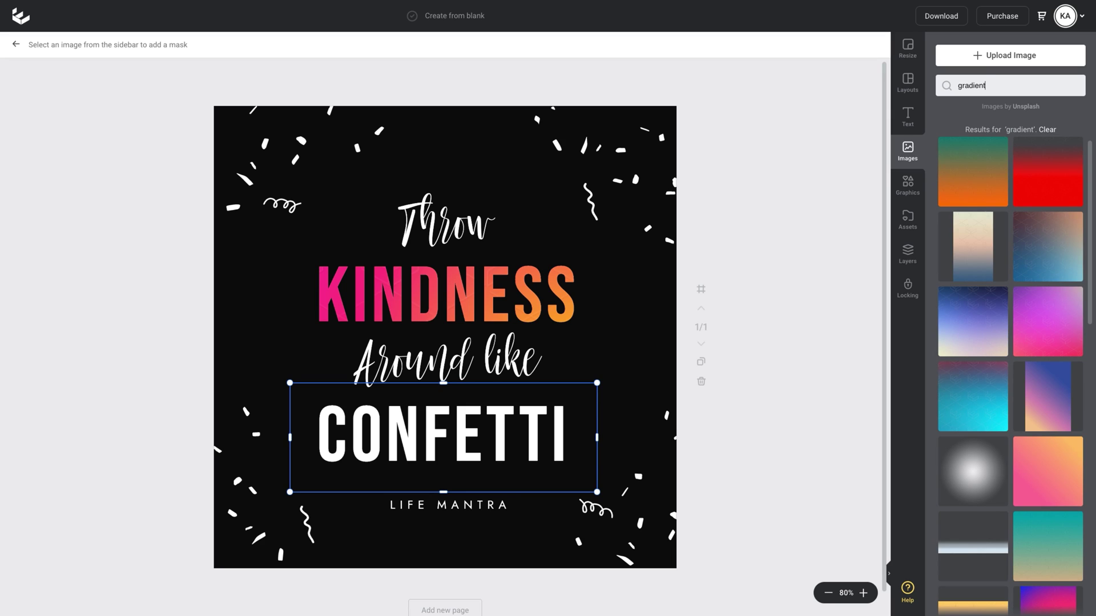
{"action": "scroll", "coordinate": [1069, 291], "scroll_direction": "down", "scroll_amount": 2}
{"action": "left_click", "coordinate": [1047, 359]}
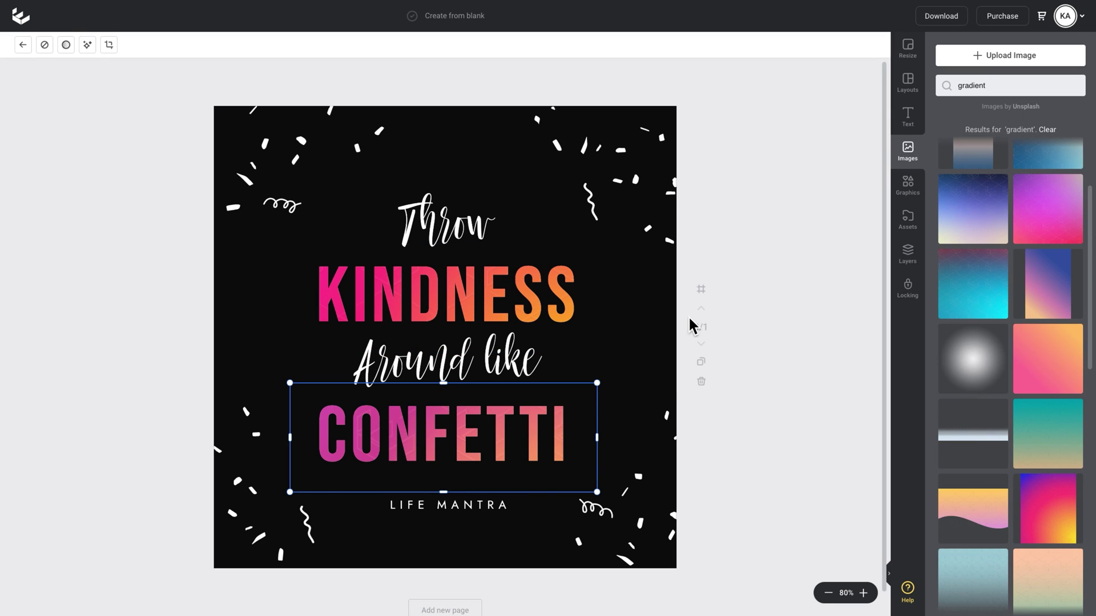
Reset CONFETTI's gradient to Normal, set hue 308, and select its Filter ID to copy
{"action": "left_click", "coordinate": [92, 48]}
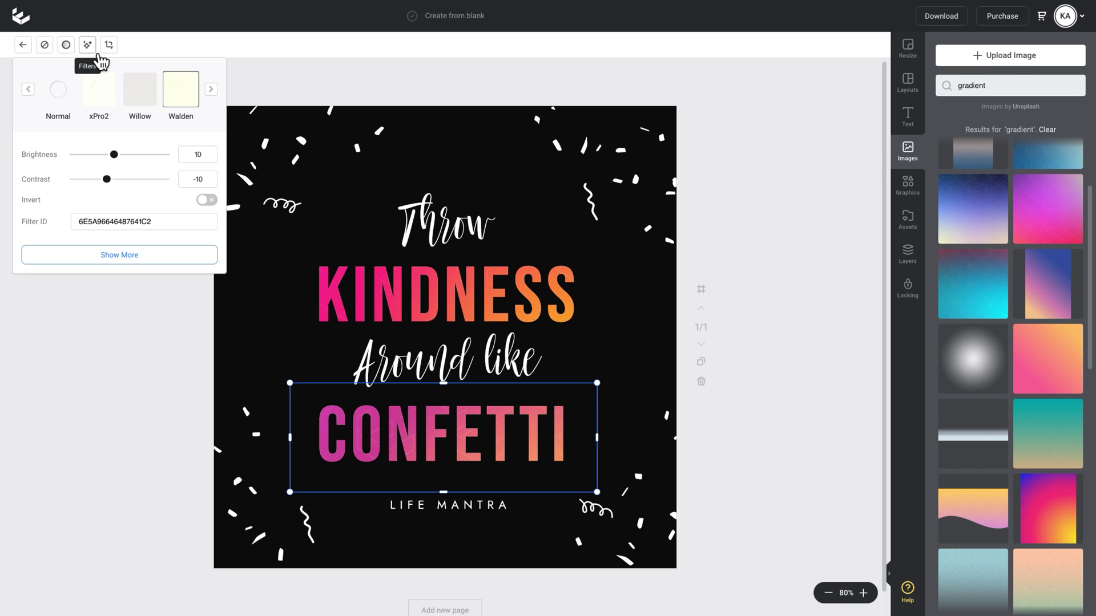
{"action": "left_click", "coordinate": [149, 258]}
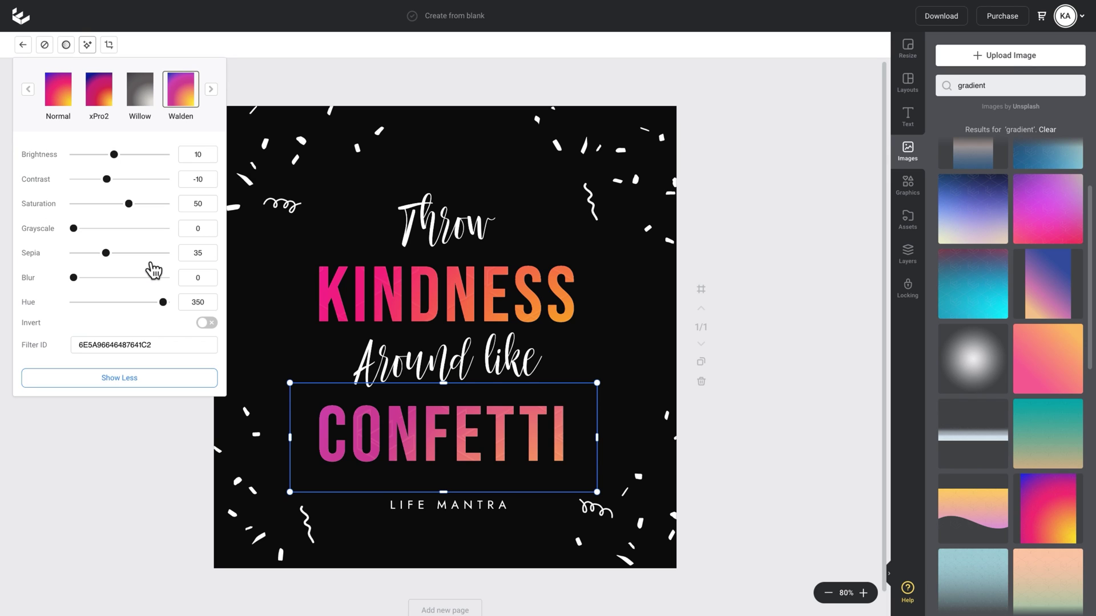
{"action": "left_click", "coordinate": [55, 102]}
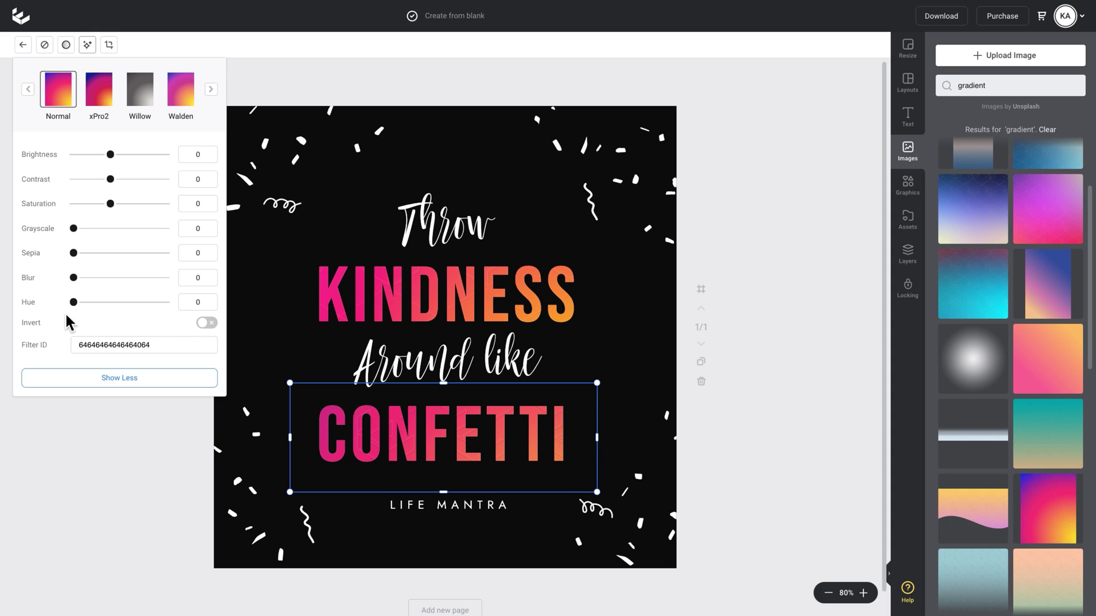
{"action": "left_click_drag", "start_coordinate": [80, 308], "coordinate": [164, 315]}
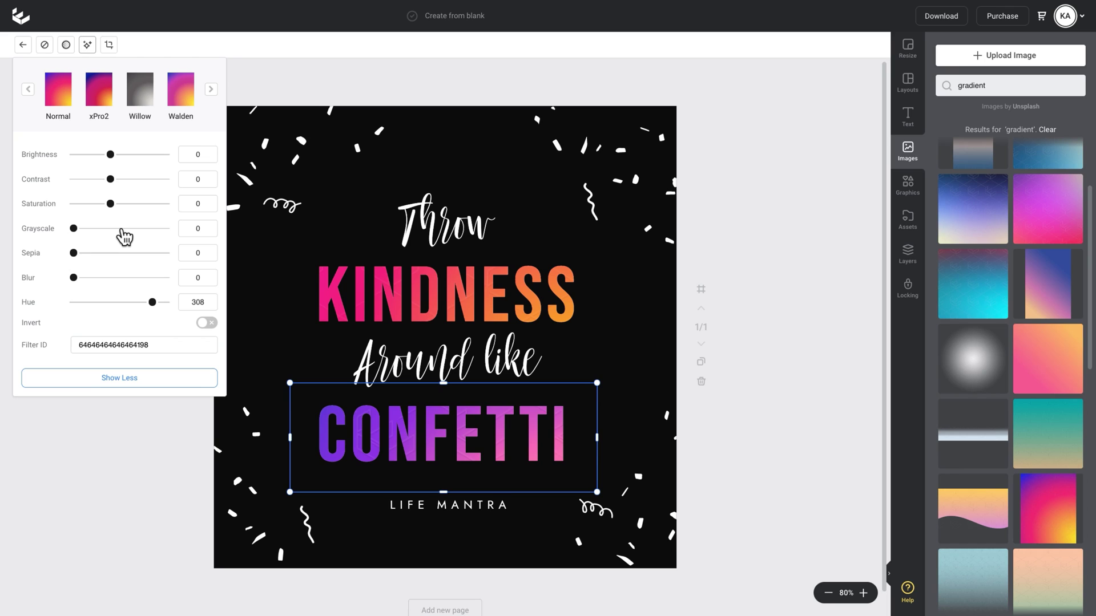
{"action": "left_click_drag", "start_coordinate": [148, 345], "coordinate": [78, 325]}
{"action": "key", "text": "ctrl+c"}
Paste CONFETTI's Filter ID into the KINDNESS gradient's filter settings
{"action": "left_click", "coordinate": [166, 348]}
{"action": "left_click", "coordinate": [385, 301]}
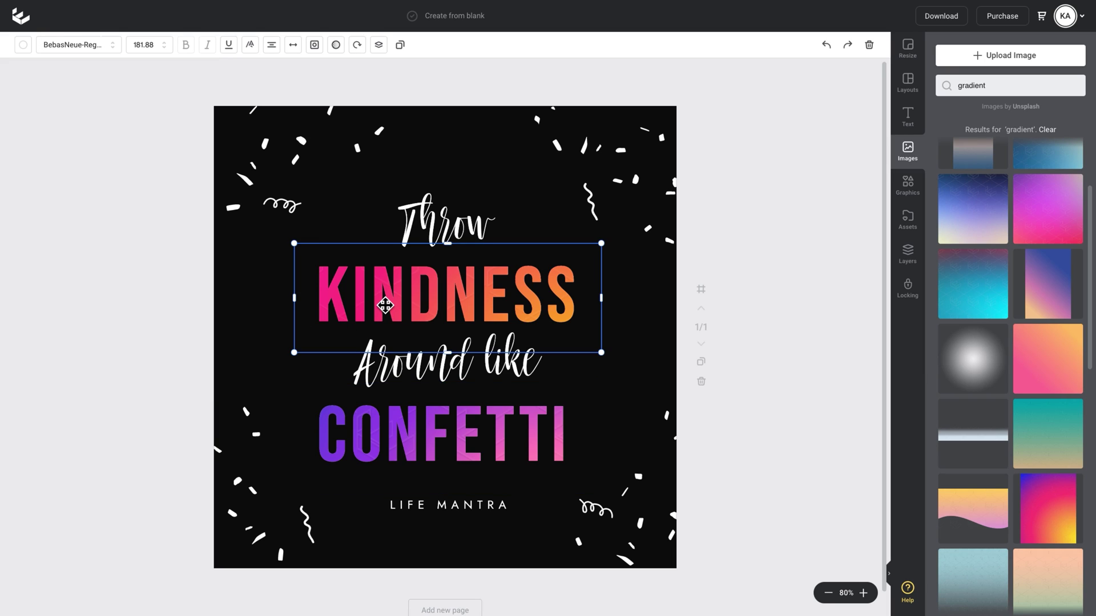
{"action": "left_click", "coordinate": [323, 50]}
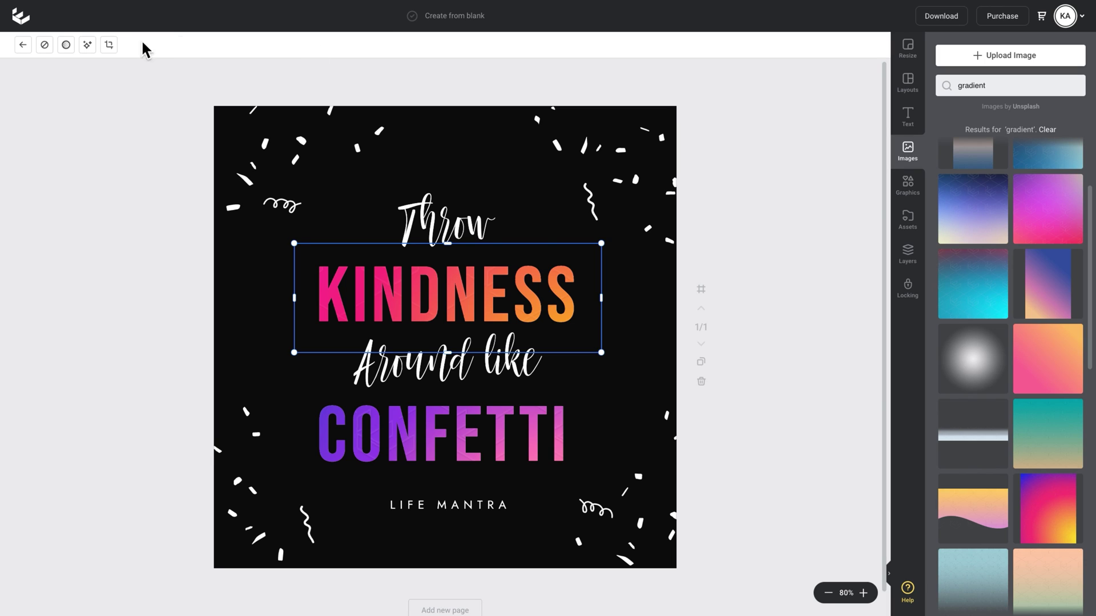
{"action": "left_click", "coordinate": [88, 46]}
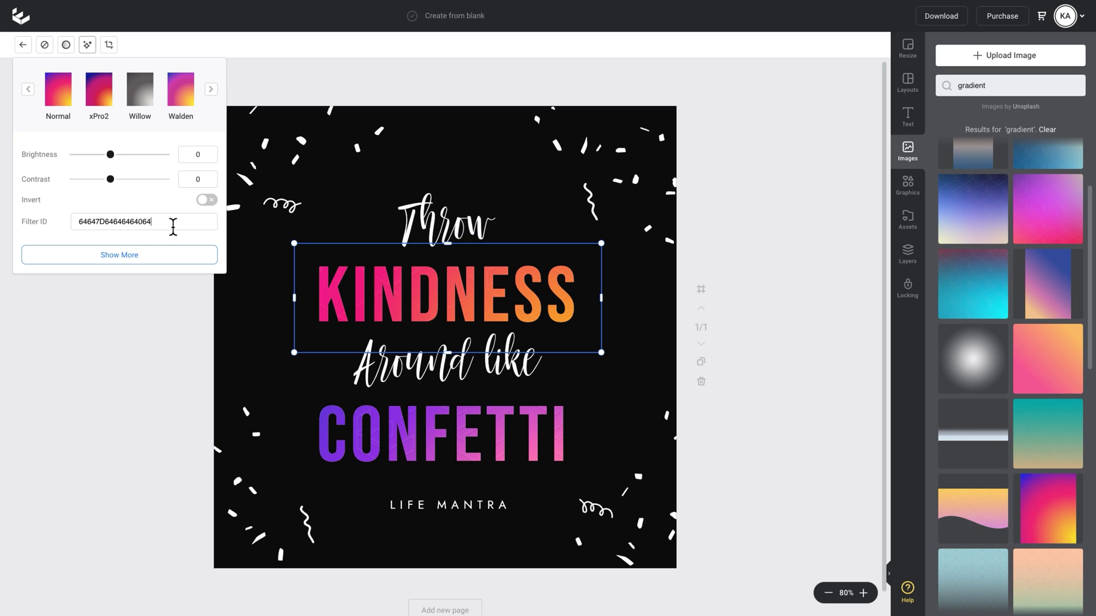
{"action": "left_click_drag", "start_coordinate": [173, 226], "coordinate": [5, 226]}
{"action": "key", "text": "ctrl+v"}
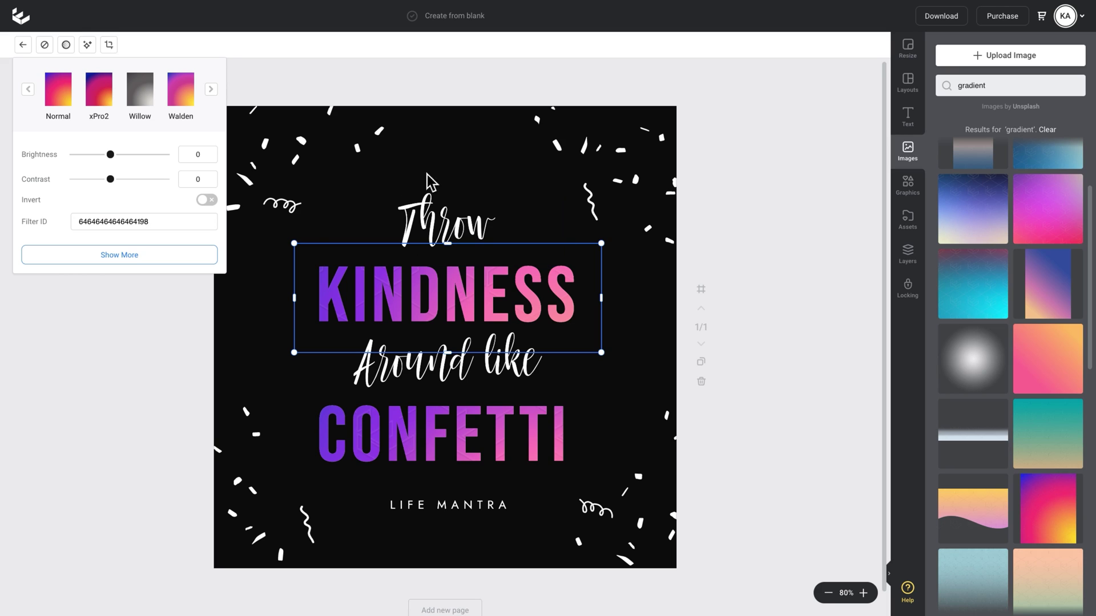
Change the page background from black to dark purple (hex 493558)
{"action": "left_click", "coordinate": [447, 161]}
{"action": "left_click", "coordinate": [135, 78]}
{"action": "left_click", "coordinate": [23, 45]}
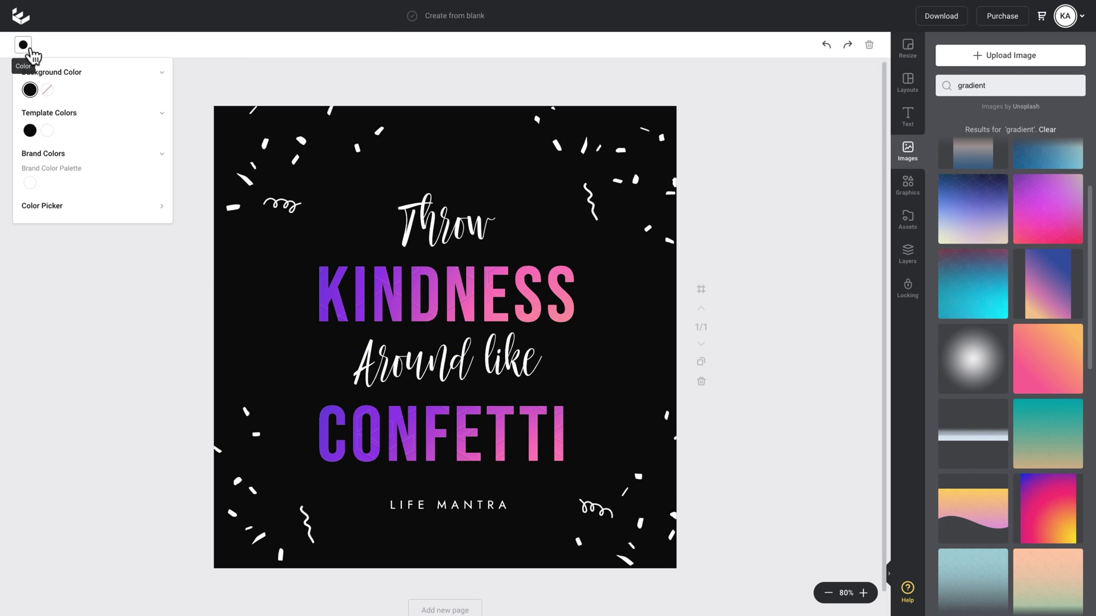
{"action": "left_click", "coordinate": [83, 219]}
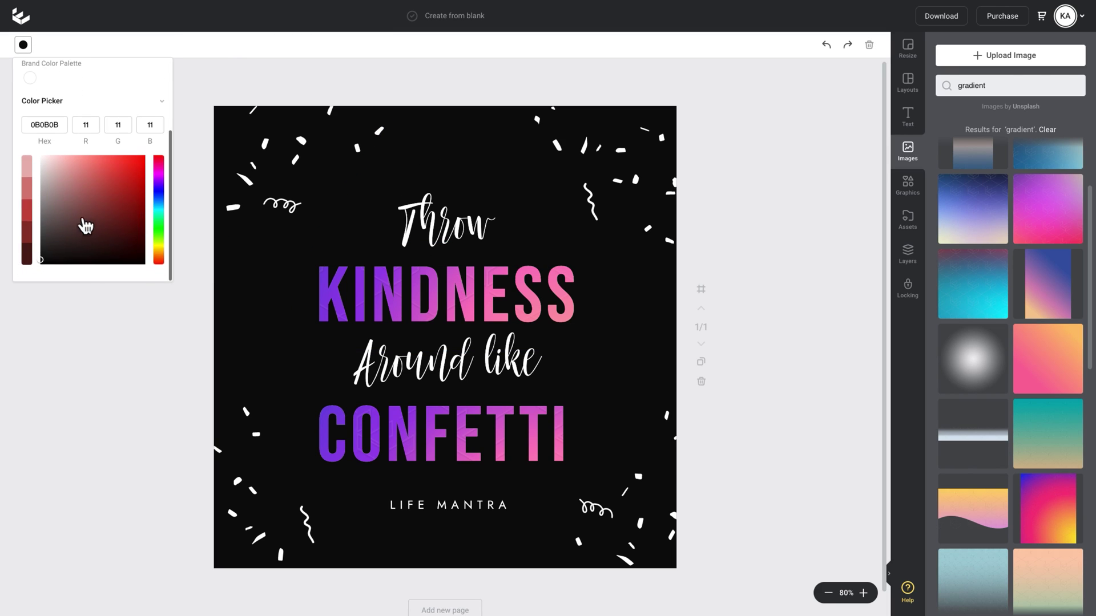
{"action": "mouse_move", "coordinate": [72, 242]}
{"action": "left_mouse_down"}
{"action": "mouse_move", "coordinate": [83, 256]}
{"action": "mouse_move", "coordinate": [74, 242]}
{"action": "left_mouse_up"}
{"action": "mouse_move", "coordinate": [164, 225]}
{"action": "left_mouse_down"}
{"action": "mouse_move", "coordinate": [172, 235]}
{"action": "mouse_move", "coordinate": [172, 198]}
{"action": "left_mouse_up"}
{"action": "left_click_drag", "start_coordinate": [63, 239], "coordinate": [93, 240]}
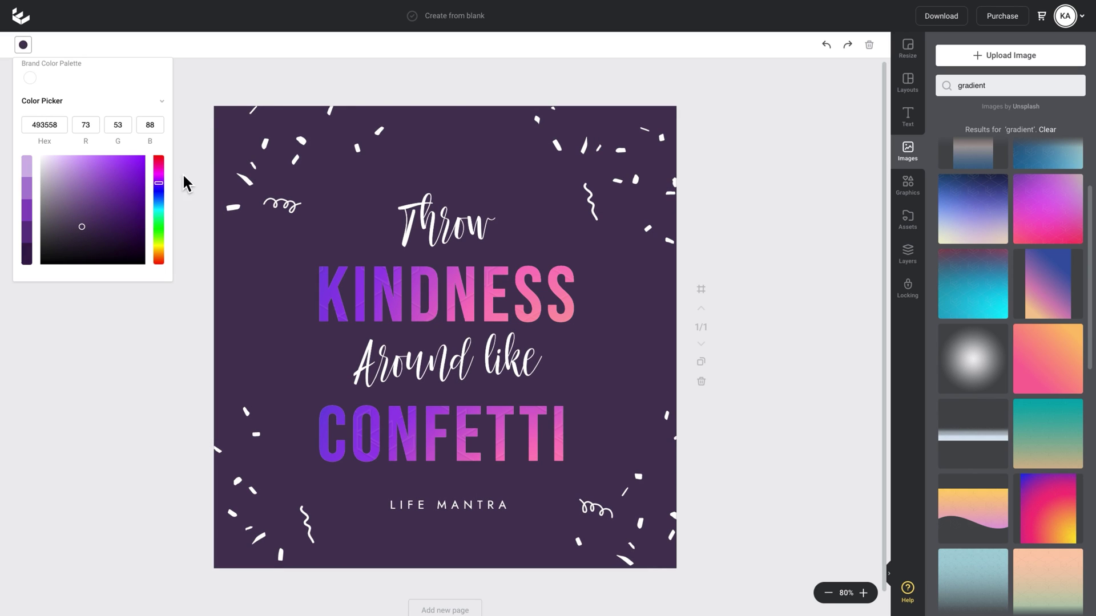
{"action": "left_click", "coordinate": [487, 65]}
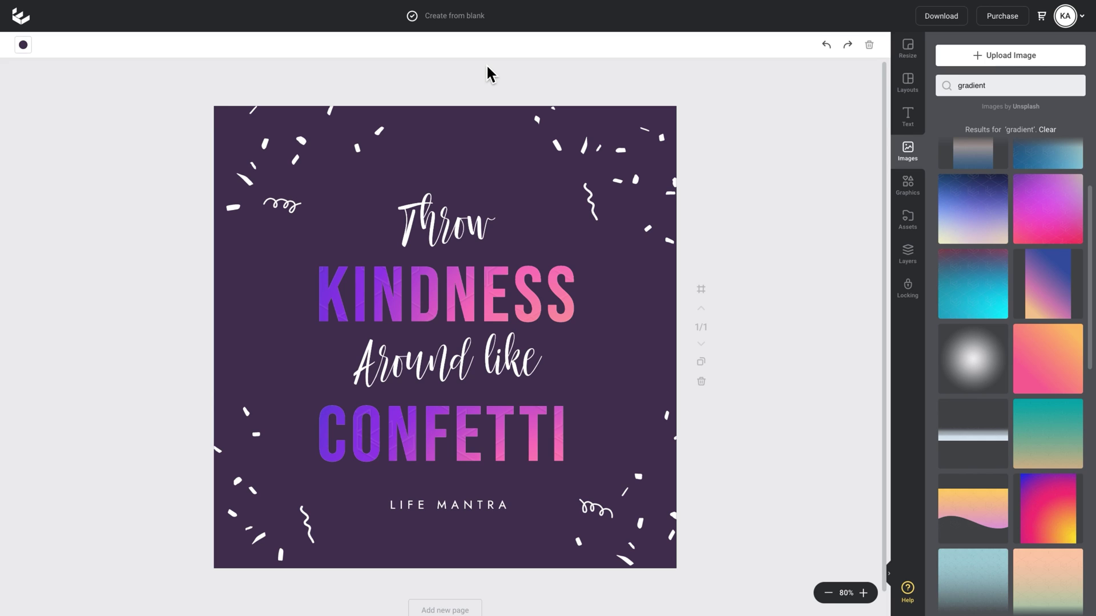